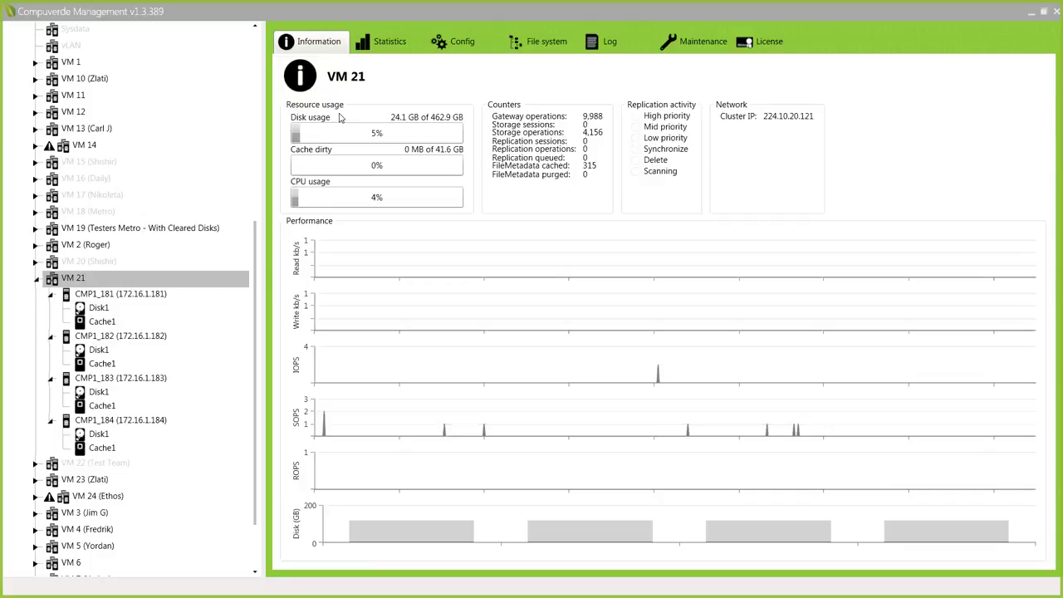
Review VM 21's block size statistics and its gateway, storage and alarm configuration settings.
left_click(116, 295)
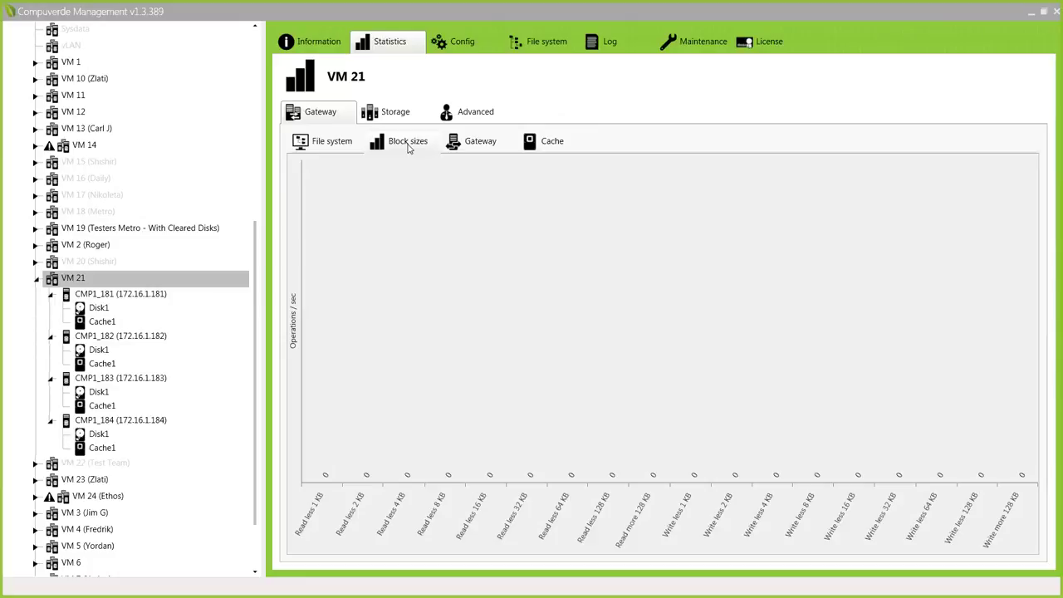
left_click(449, 48)
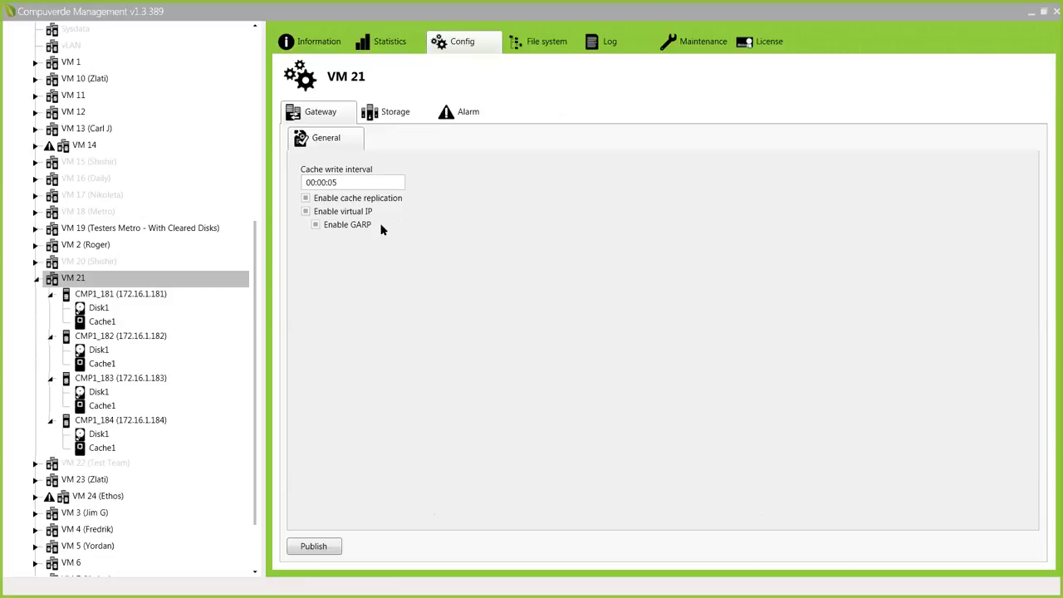
key("ctrl+Tab")
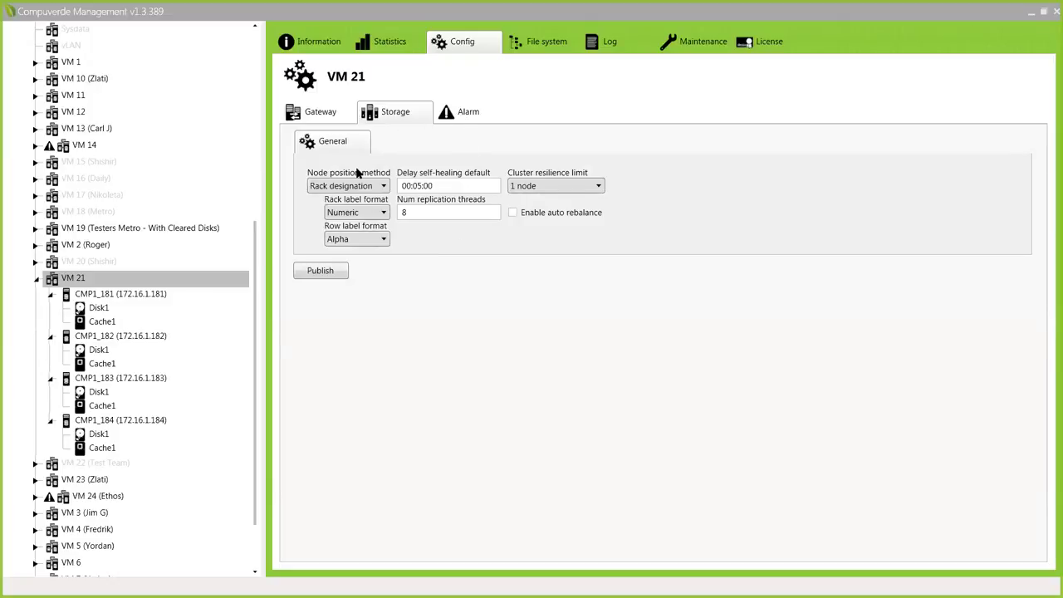
key("ctrl+Tab")
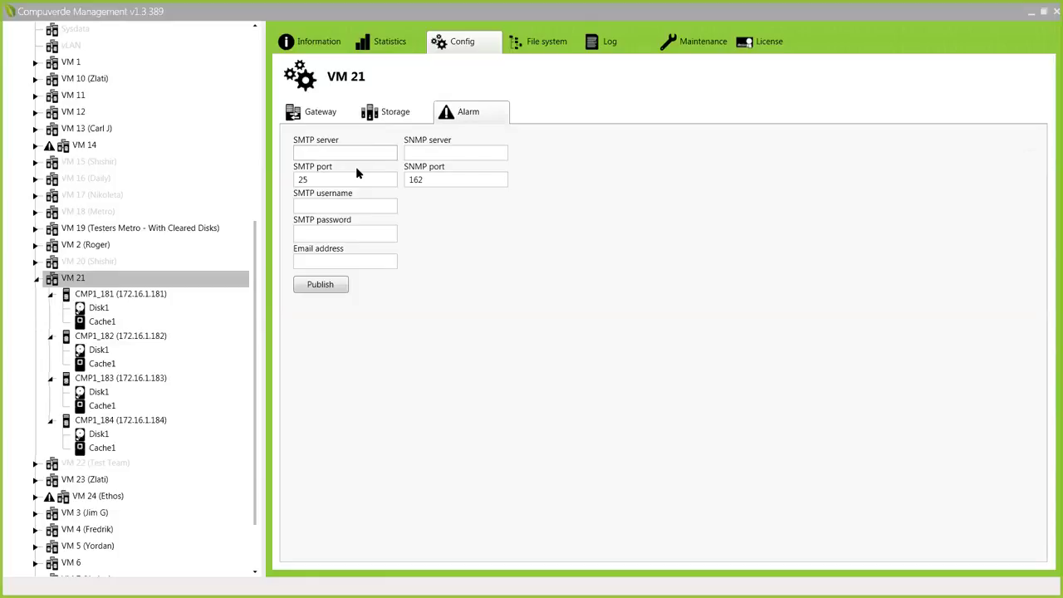
Display VM 21's file system and expand the Hardware Specification form folder to view the domain's files and settings.
left_click(508, 48)
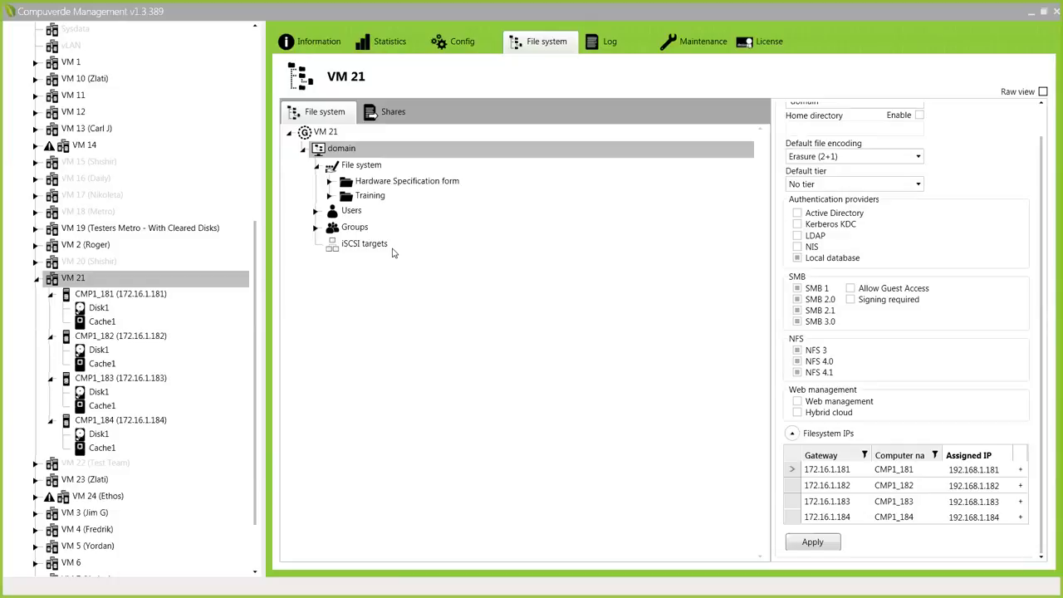
left_click(329, 182)
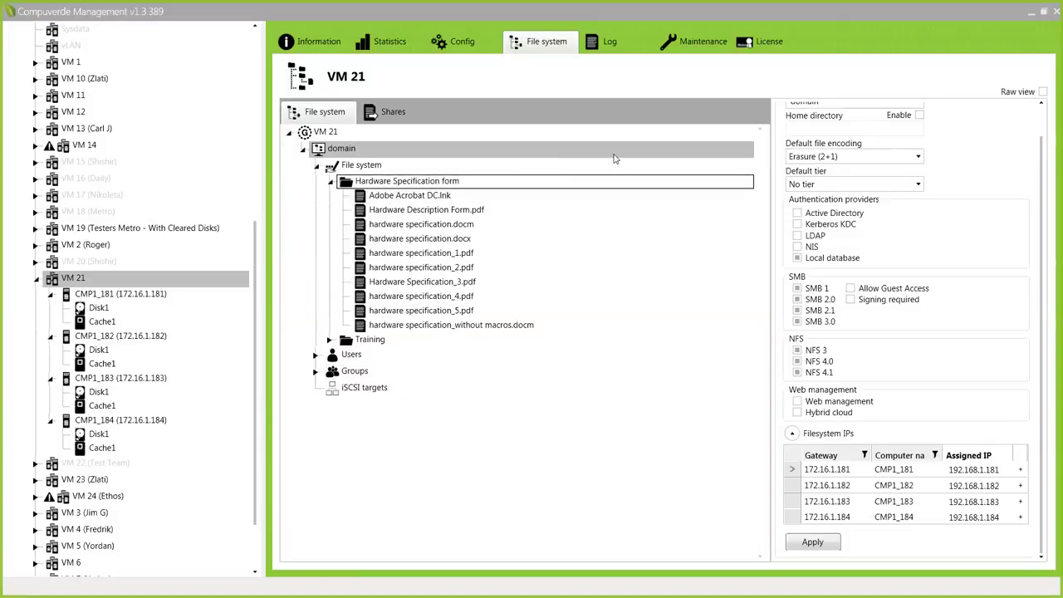
scroll(1045, 171, "up", 2)
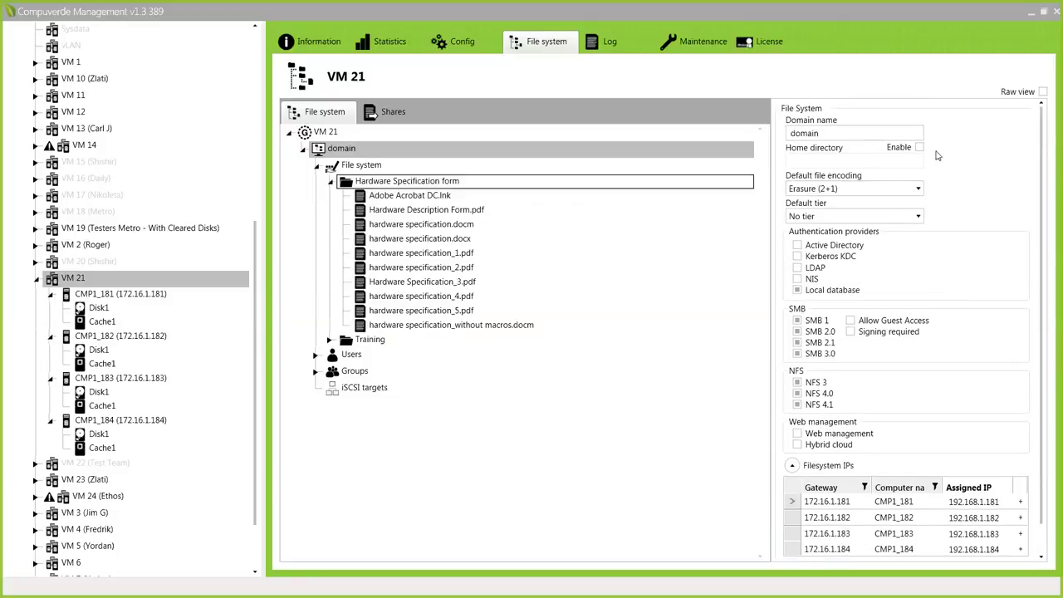
Examine the default file encoding schemes available for the domain without changing the selected one.
left_click(860, 189)
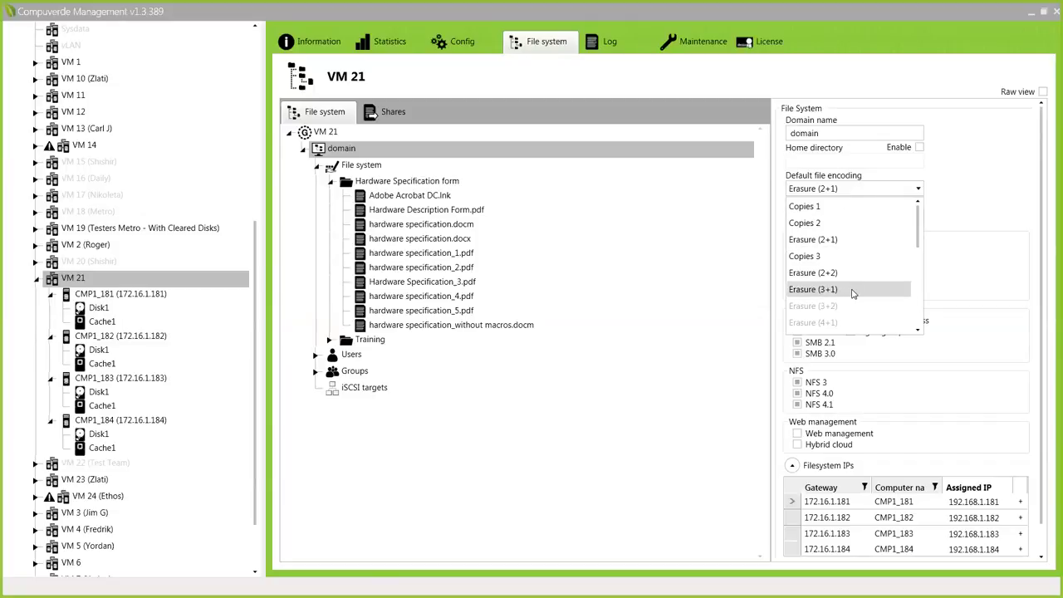
scroll(850, 289, "down", 5)
scroll(838, 311, "up", 5)
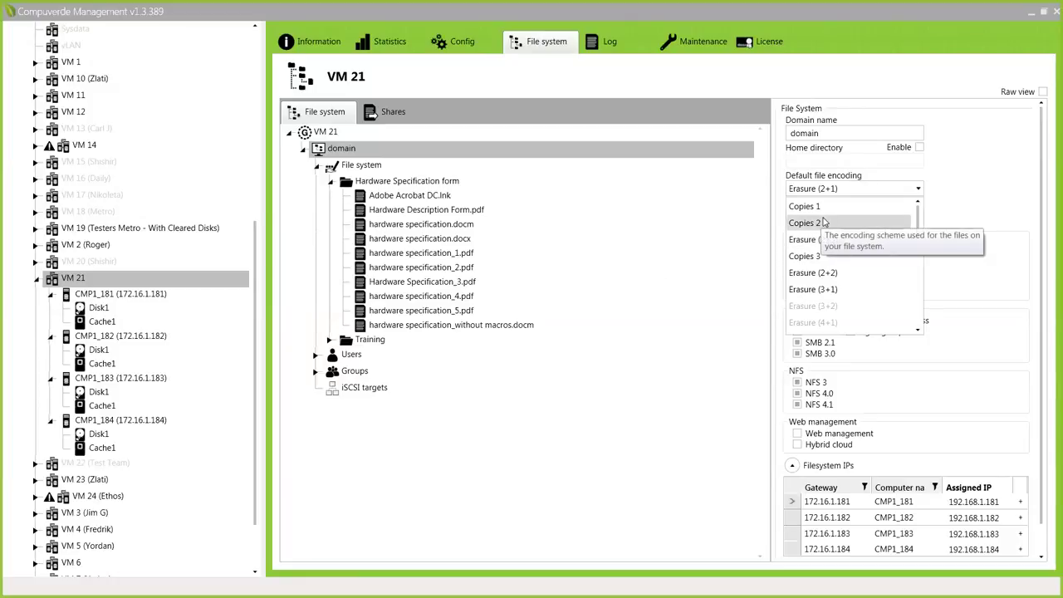
left_click(686, 280)
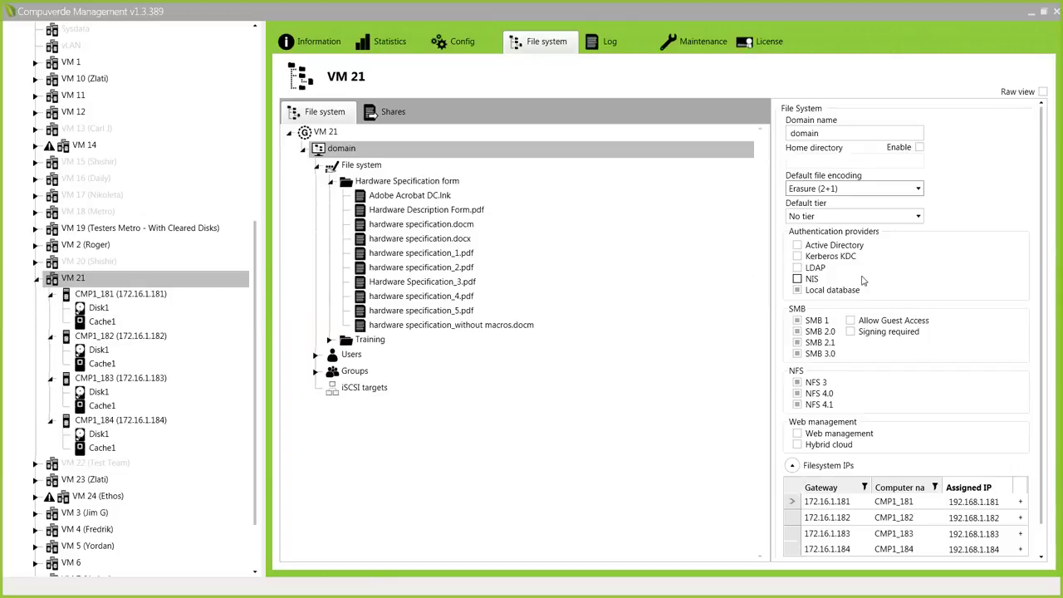
Review the domain's filesystem IPs, the File system share settings and the actions available for the Hardware Specification form folder.
scroll(866, 280, "down", 1)
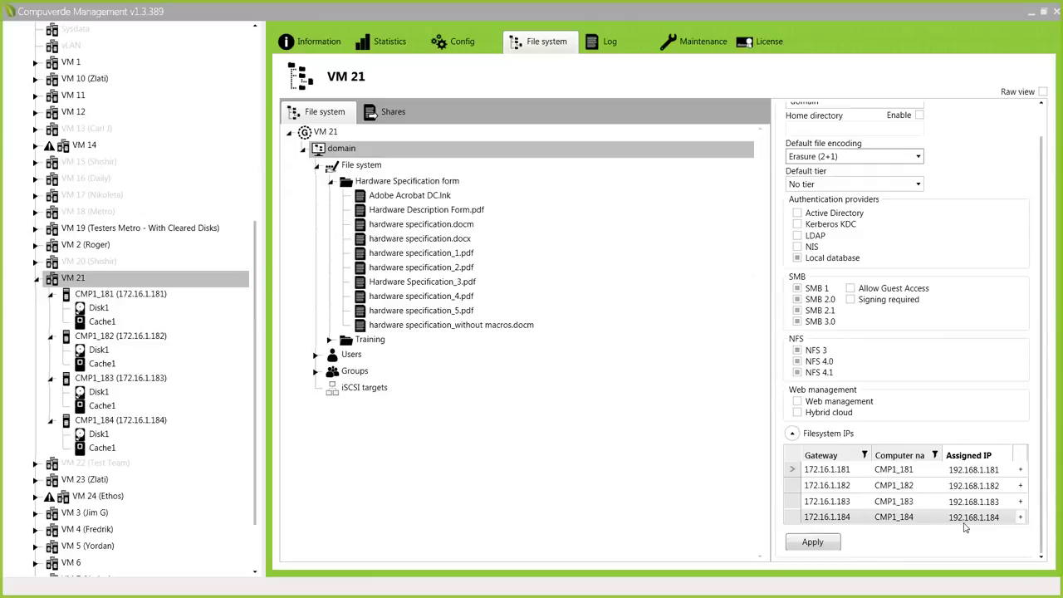
key("Down")
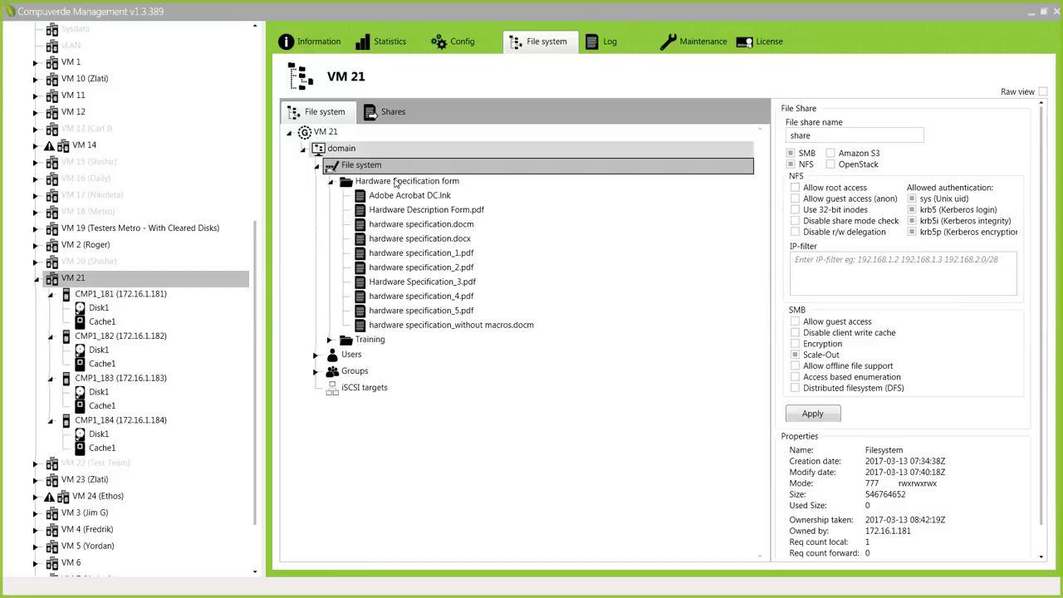
right_click(408, 184)
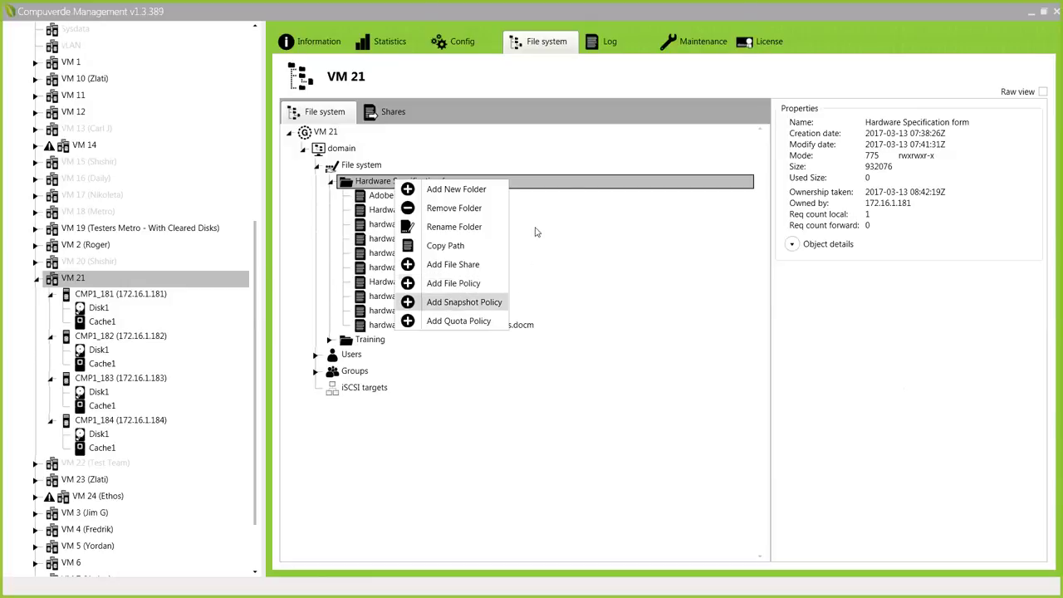
left_click(439, 167)
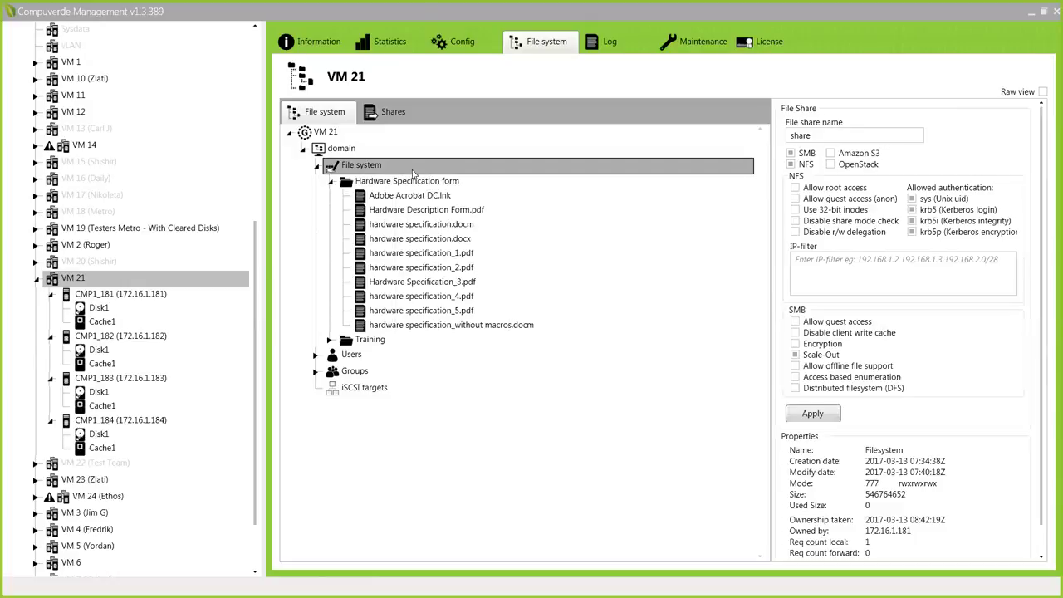
Review VM 21's log, node maintenance and license pages, including the license import form, and close the form without importing.
left_click(603, 44)
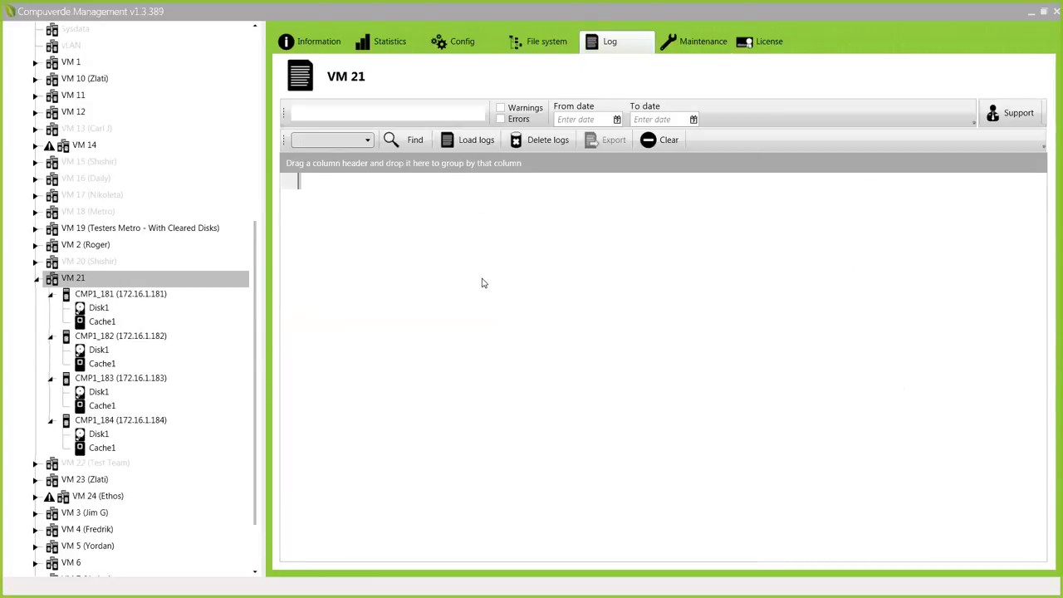
left_click(724, 38)
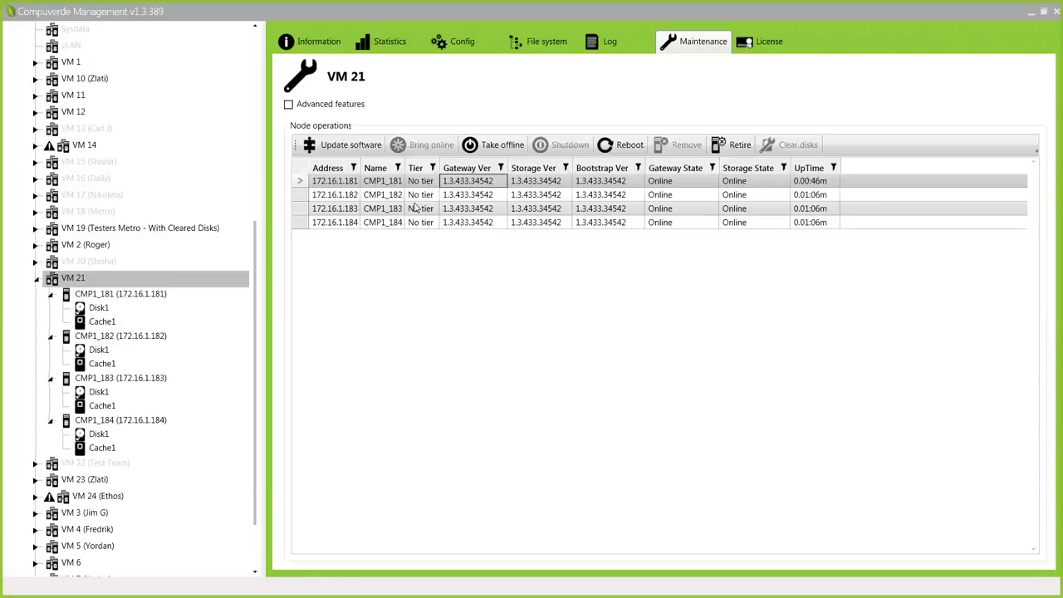
left_click(762, 49)
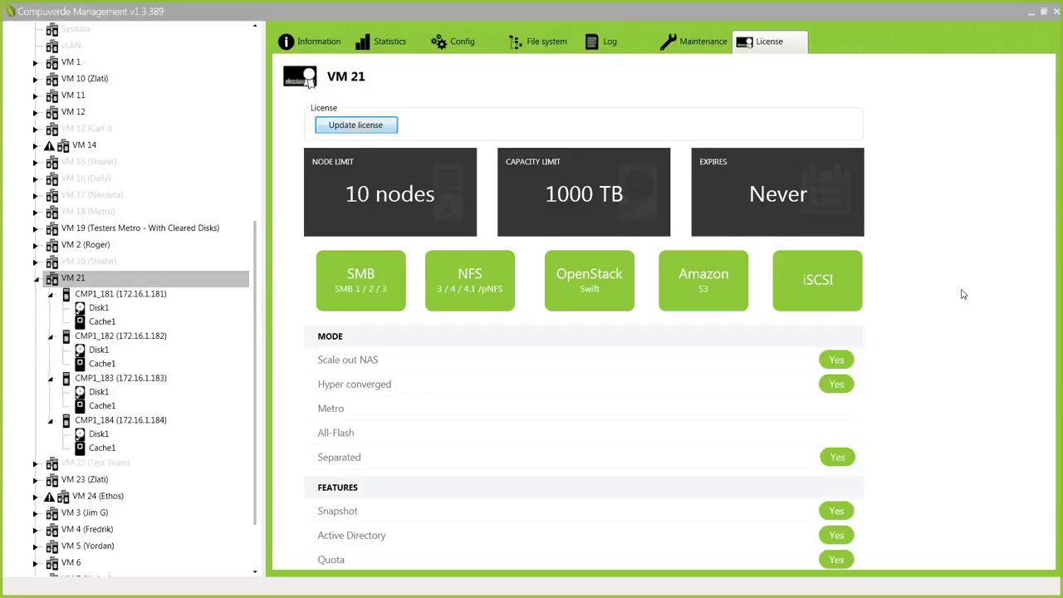
left_click(391, 126)
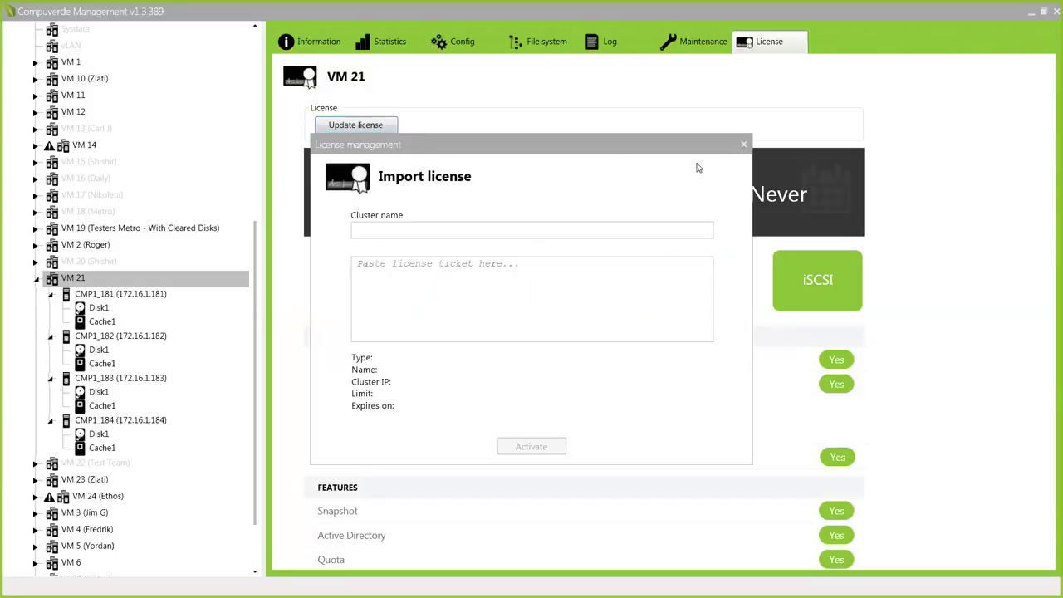
left_click(743, 144)
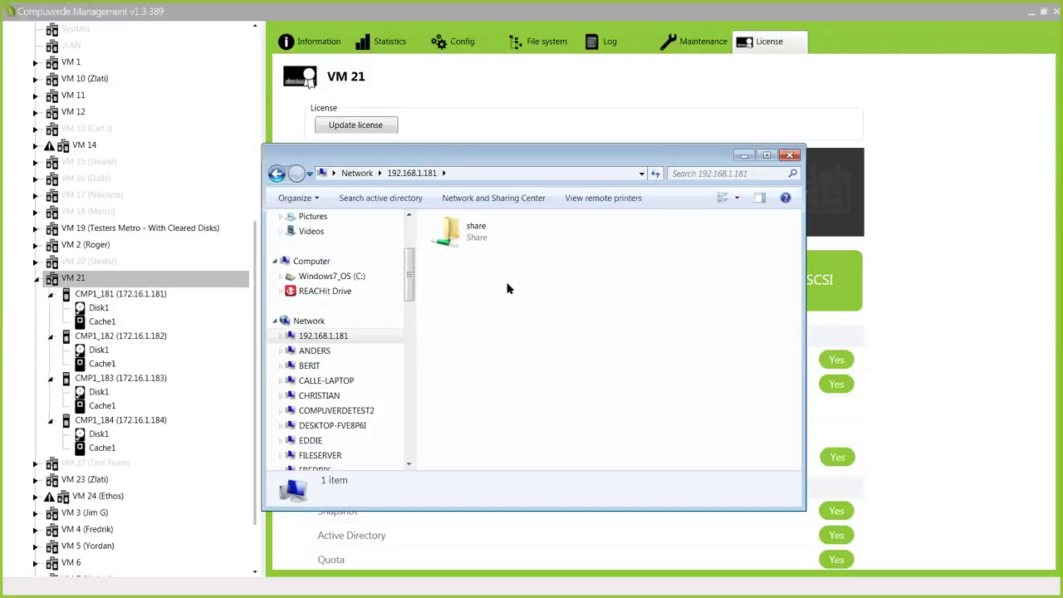
Open the share folder on 192.168.1.181 in Windows Explorer and move its window aside.
double_click(472, 244)
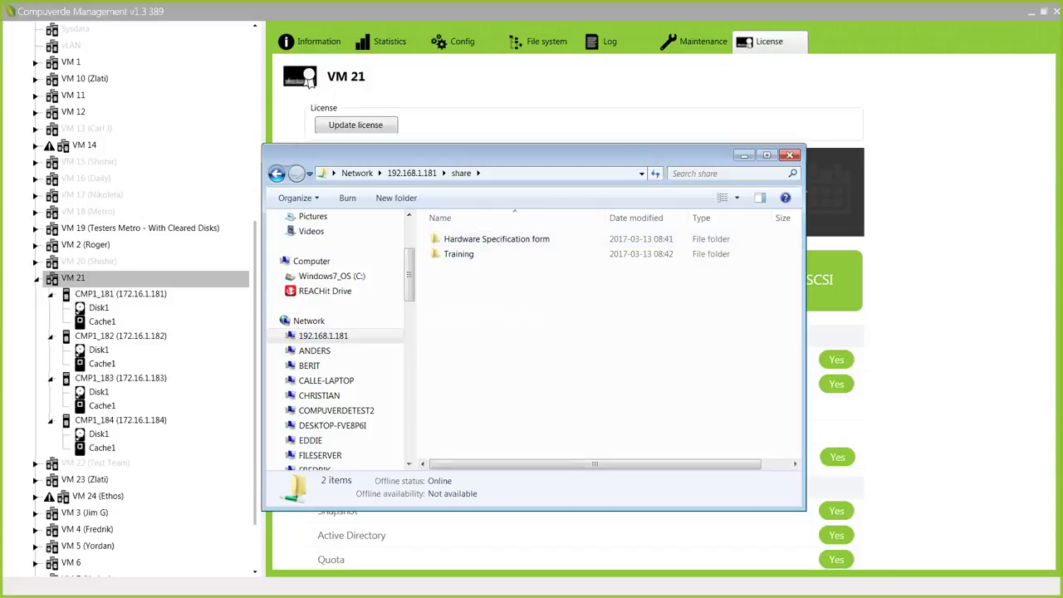
left_click_drag(596, 163, 387, 141)
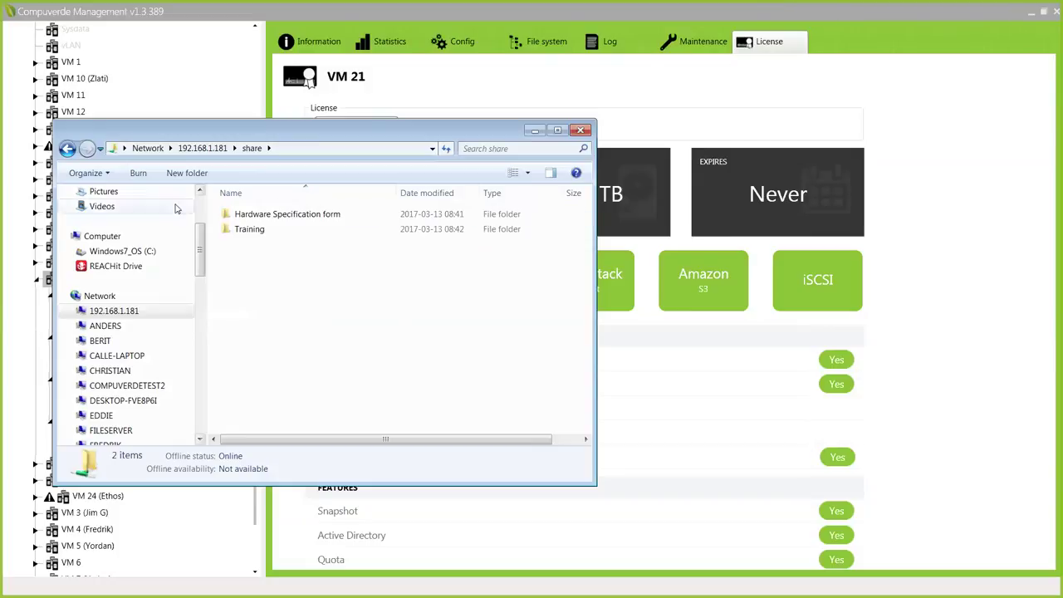
Take node CMP1_181 (172.16.1.181) of VM 21 offline, confirming the operation and skipping the draining of nodes.
left_click(693, 41)
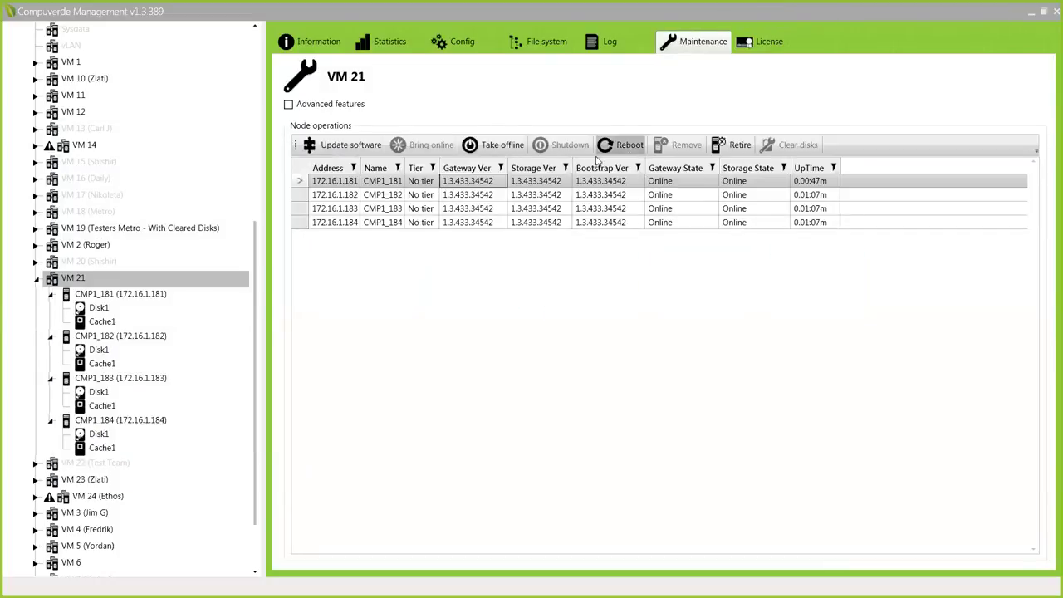
left_click(501, 145)
left_click(524, 267)
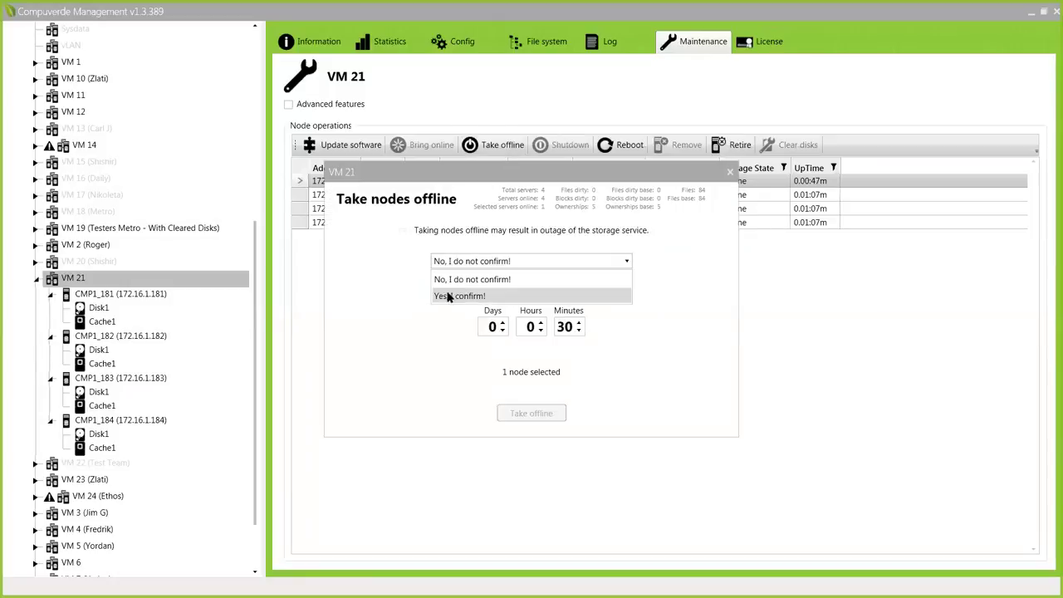
left_click(453, 299)
left_click(438, 278)
left_click(526, 347)
left_click(465, 389)
left_click(598, 387)
left_click(531, 414)
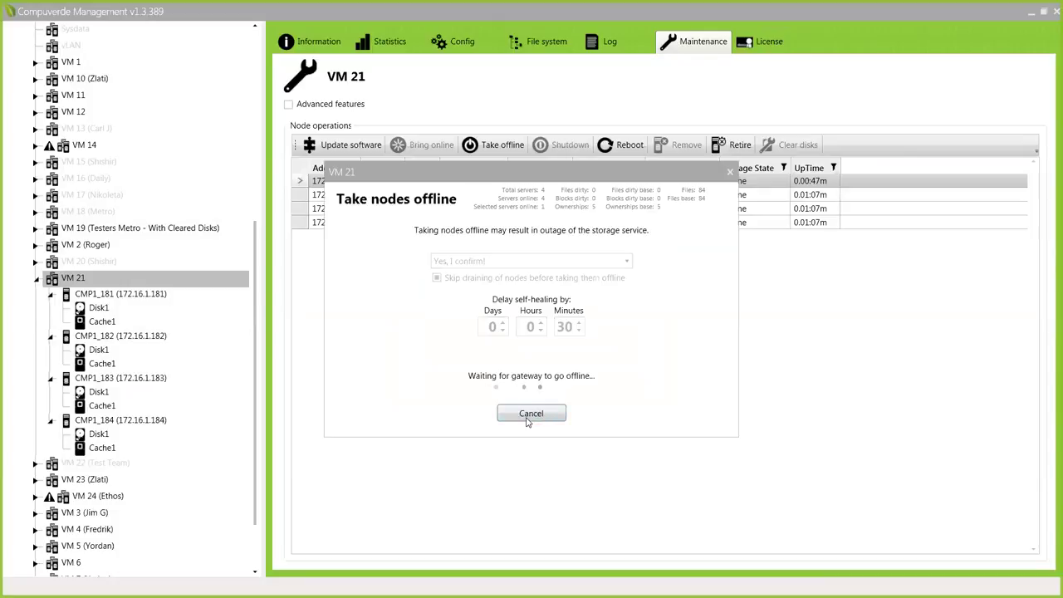
Arrange the share's Explorer window and the Take nodes offline dialog side by side.
key("alt+Tab")
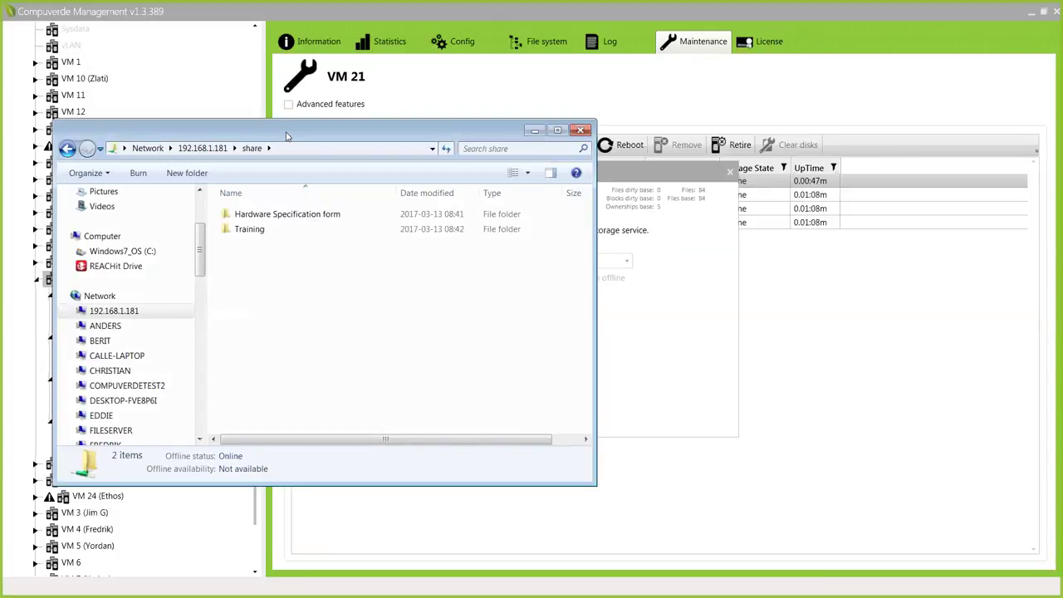
left_click_drag(287, 135, 804, 162)
left_click_drag(299, 167, 125, 163)
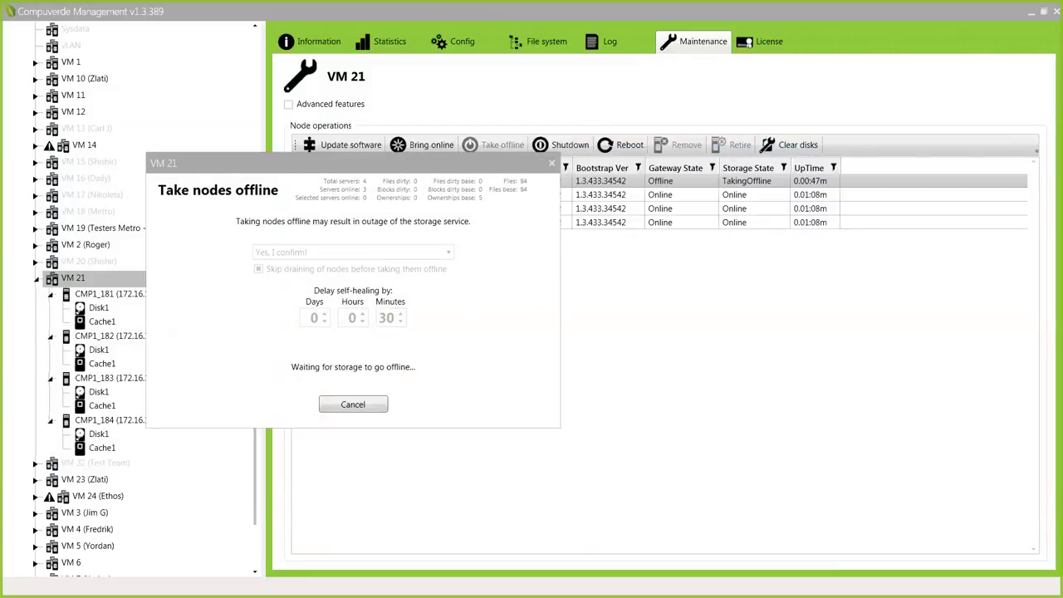
key("alt+Tab")
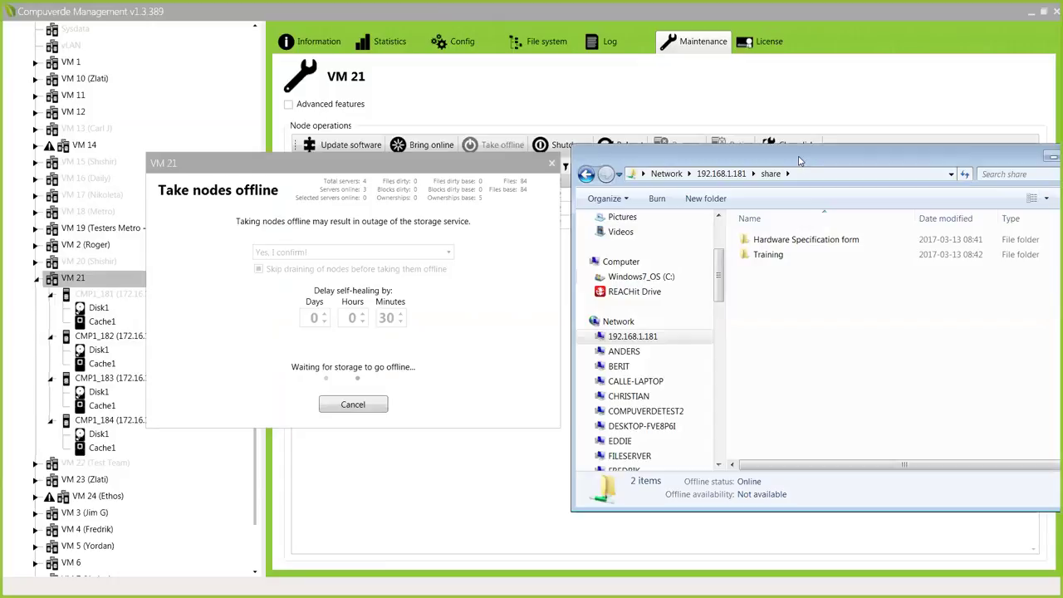
left_click_drag(802, 159, 746, 130)
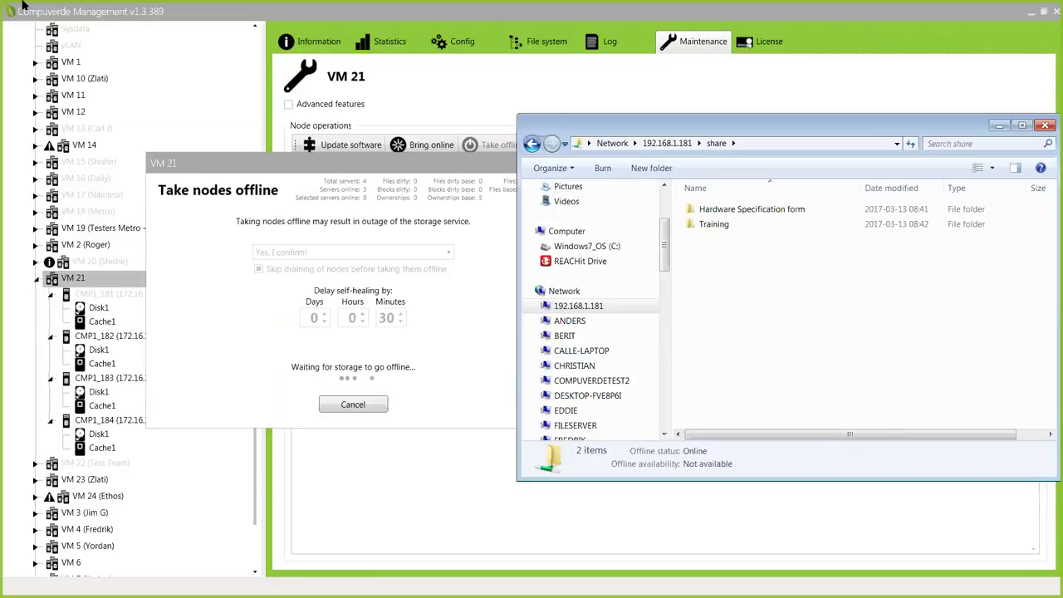
Copy the Training folder into the share, merging it and keeping both versions of conflicting files, but cancel the Presentation subfolder merge.
left_click_drag(909, 266, 467, 425)
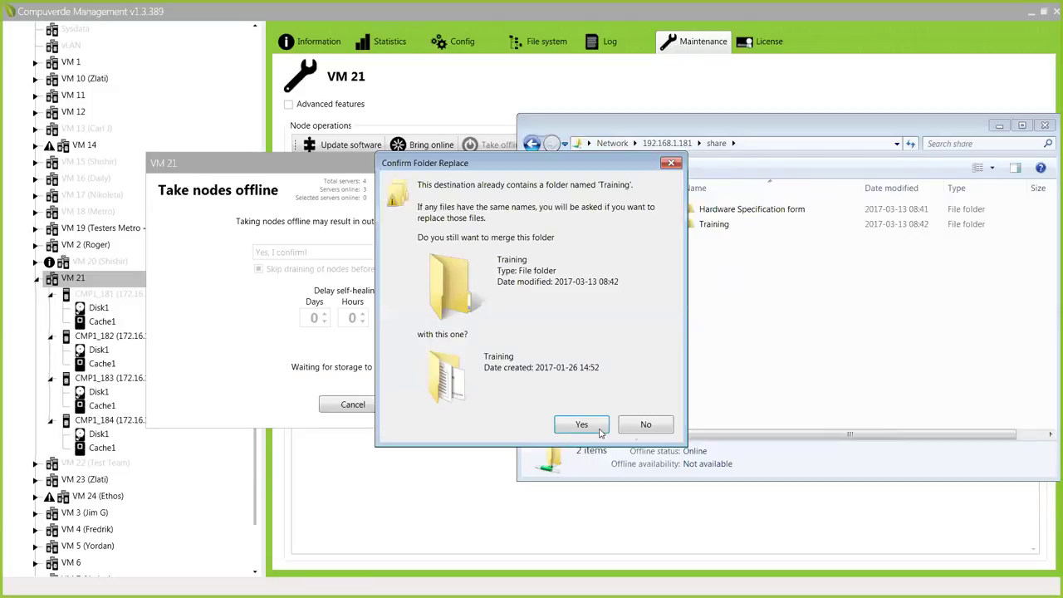
left_click(584, 424)
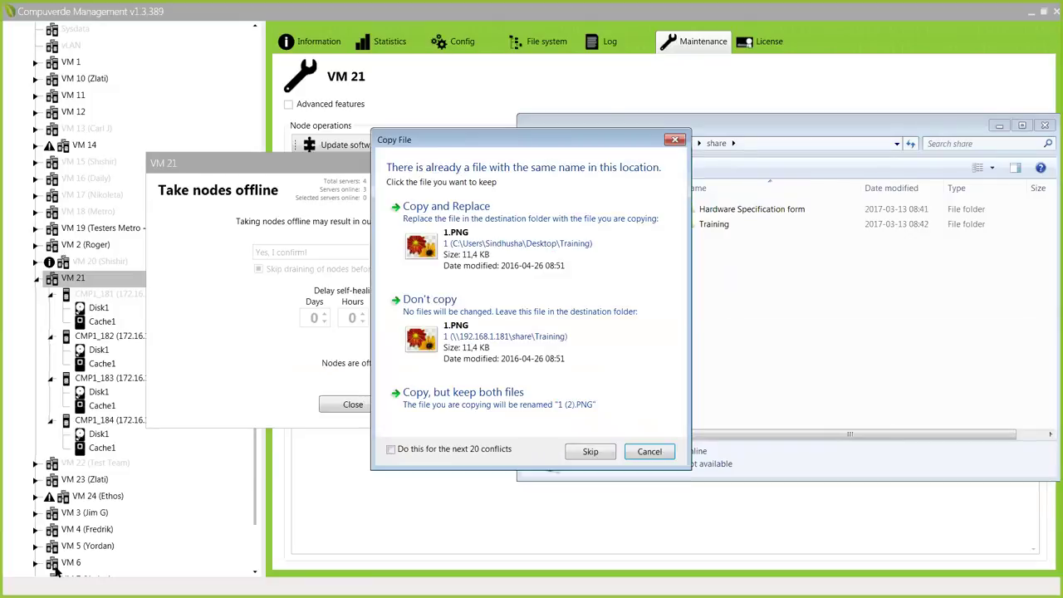
left_click(473, 421)
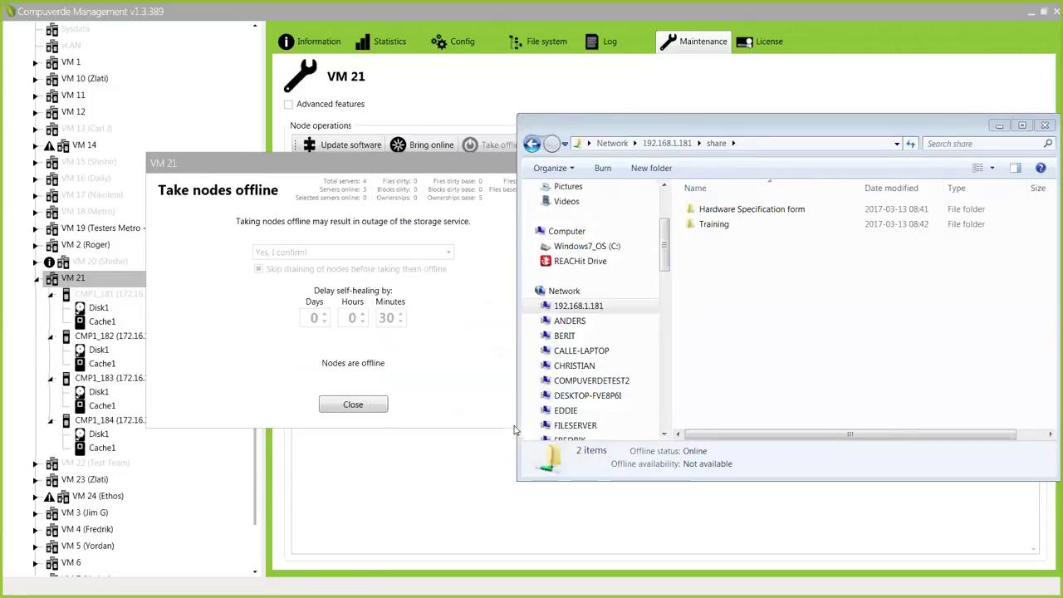
left_click(391, 449)
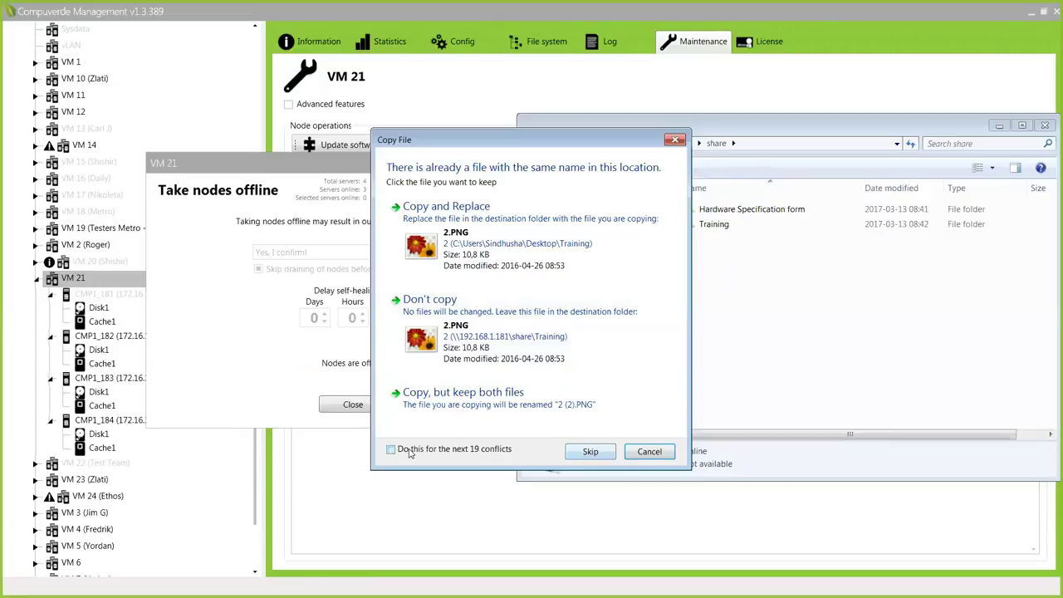
left_click(501, 426)
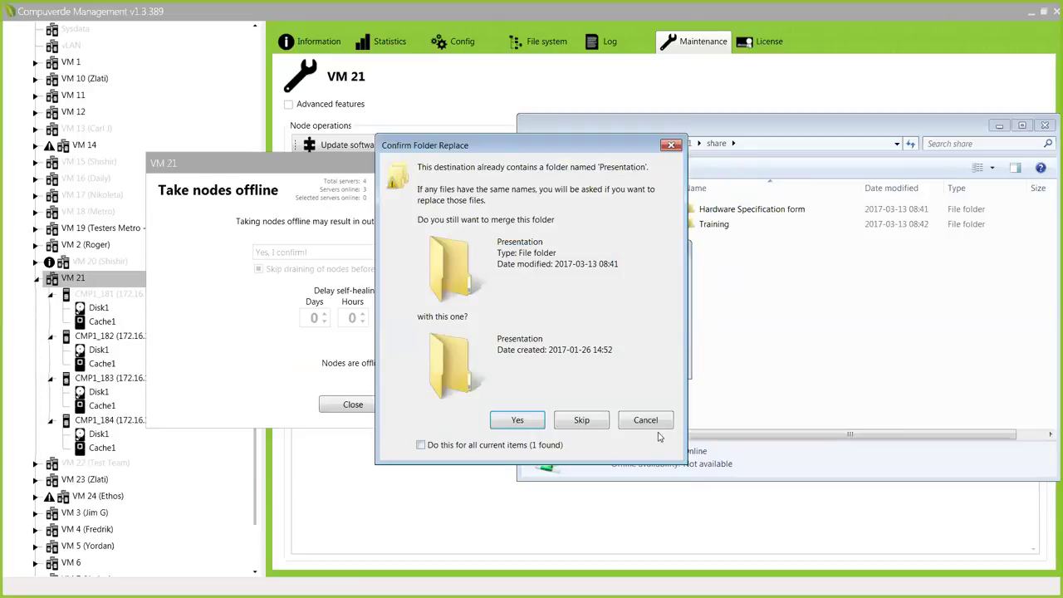
left_click(672, 146)
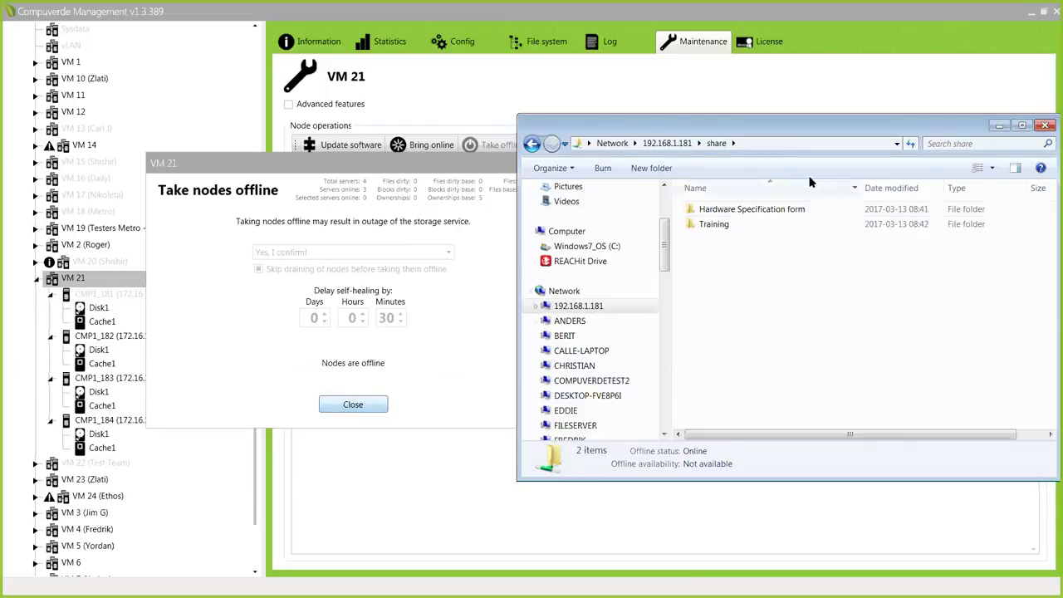
Refresh the \\192.168.1.181\share listing to check that the share is accessible with the node offline.
left_click_drag(799, 133, 675, 156)
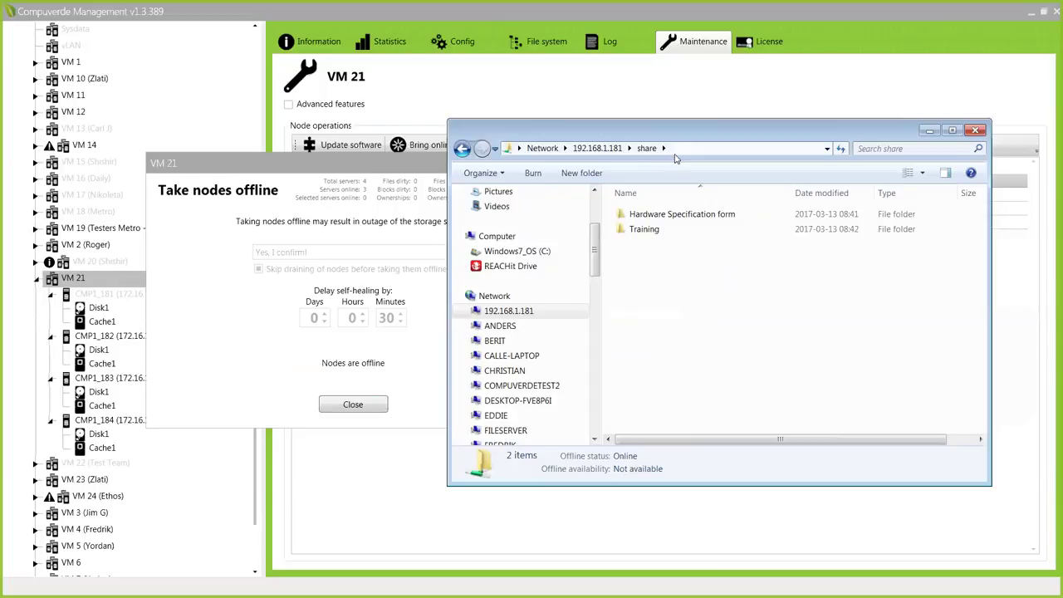
left_click(698, 151)
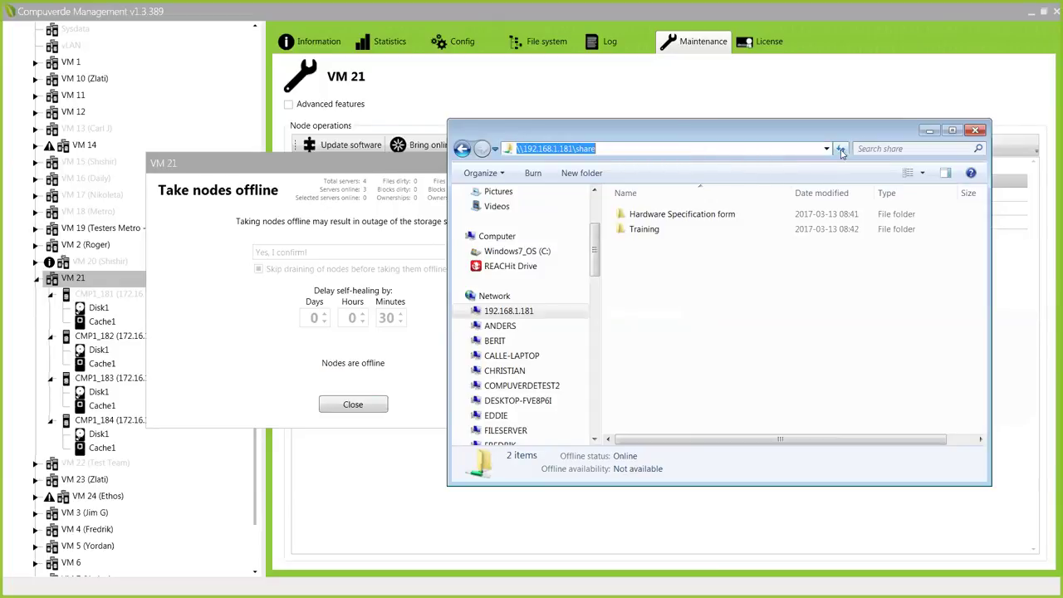
left_click(434, 530)
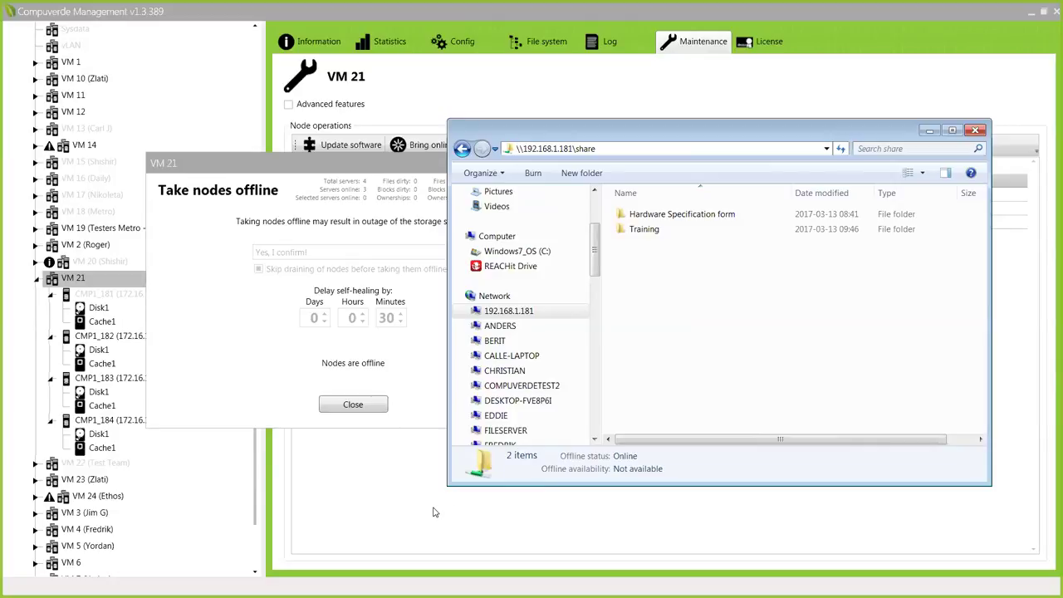
Minimize the share's Explorer window and close the Take nodes offline dialog.
left_click(929, 130)
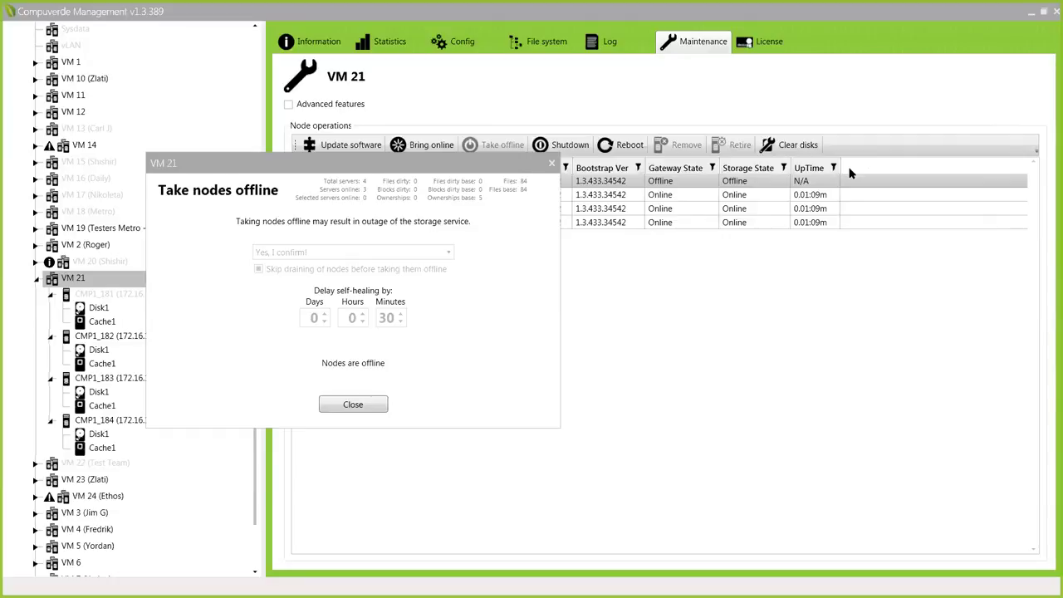
left_click(553, 163)
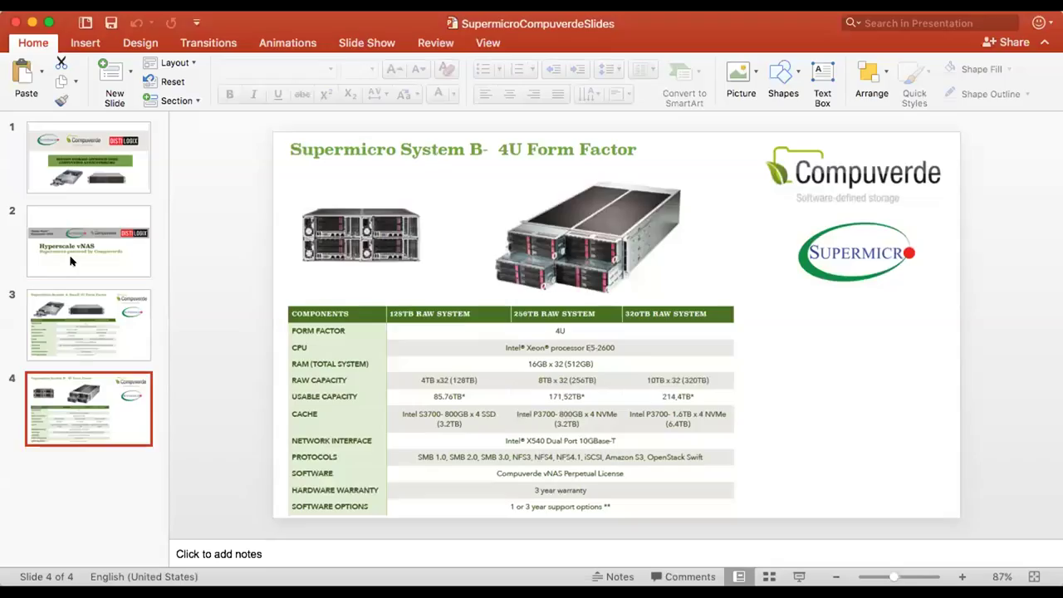
Show slide 2, Hyperscale vNAS, in the SupermicroCompuverdeSlides presentation.
left_click(71, 259)
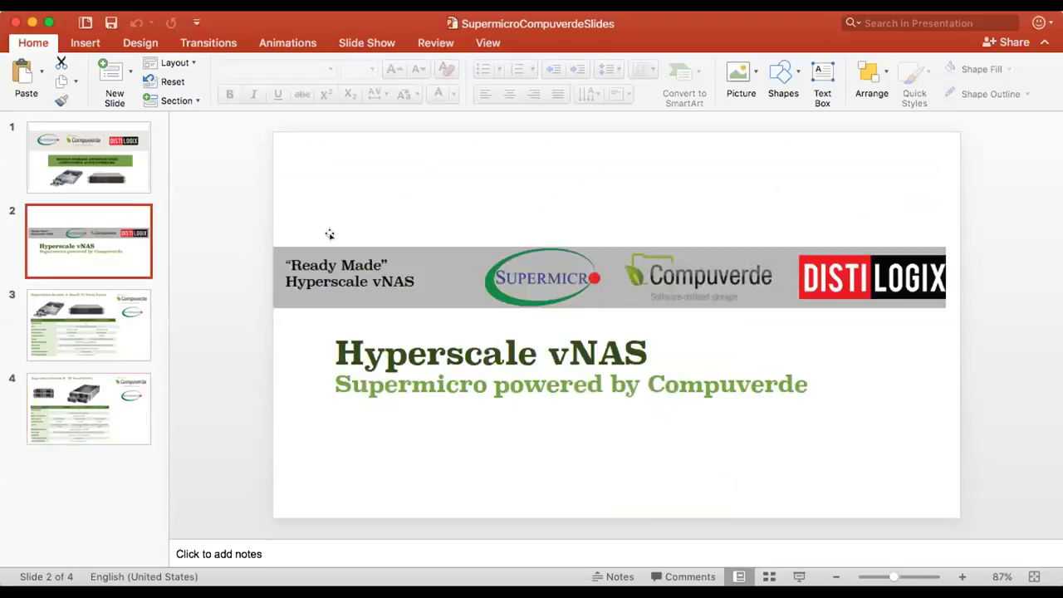